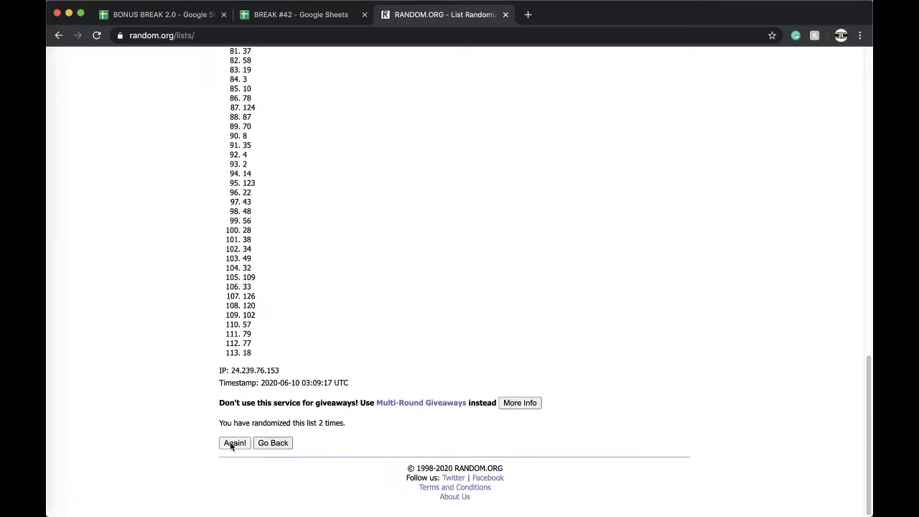
Reshuffle the 113-number list three more times so it starts 69, 57, 62
click(230, 442)
click(230, 443)
click(230, 444)
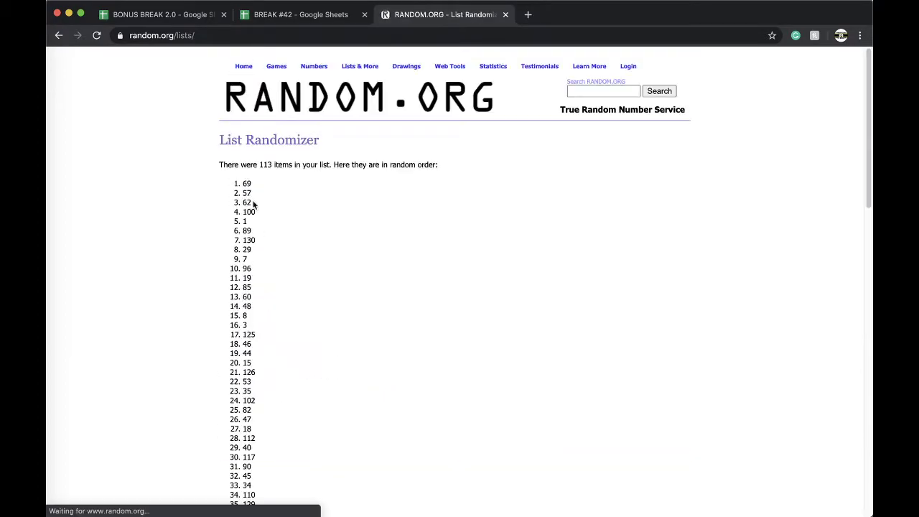
In BREAK #42, fill the drawn number 69 (cell E56) red and select column E
click(329, 14)
scroll(370, 333, down, 15)
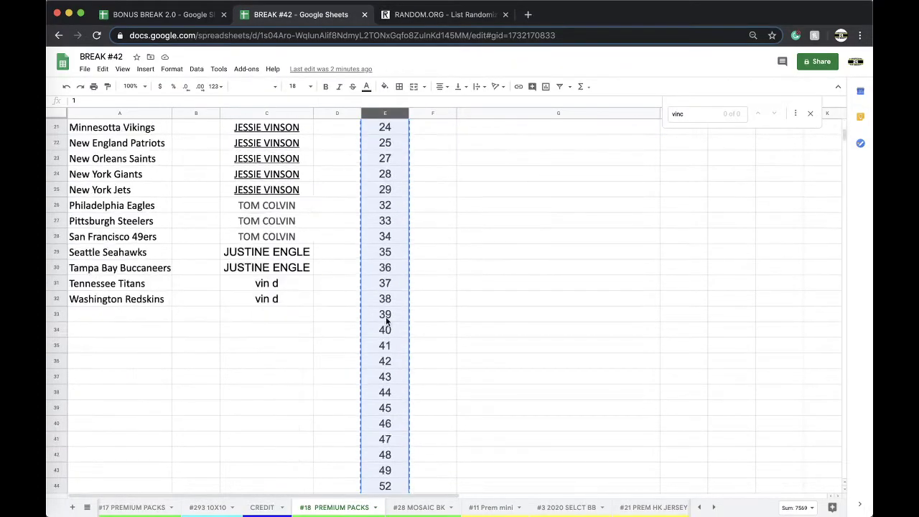
scroll(380, 338, right, 3)
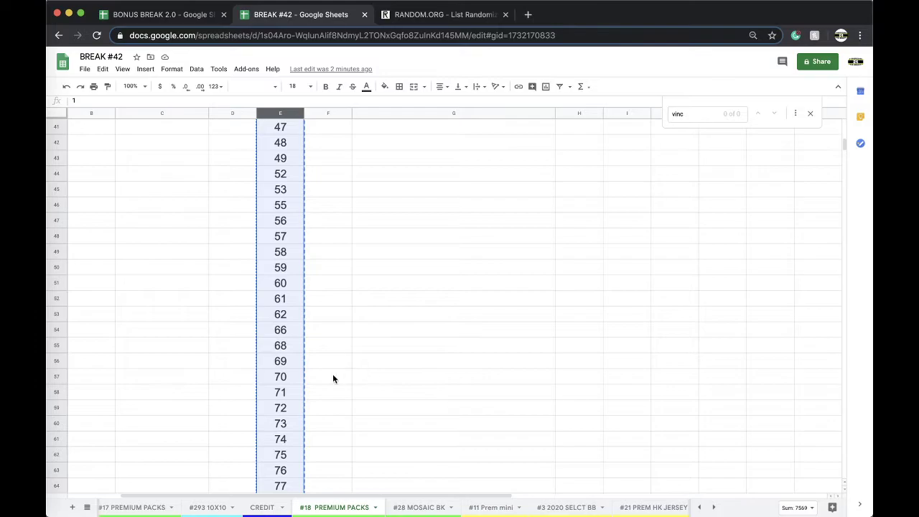
scroll(332, 378, left, 3)
click(365, 361)
click(384, 87)
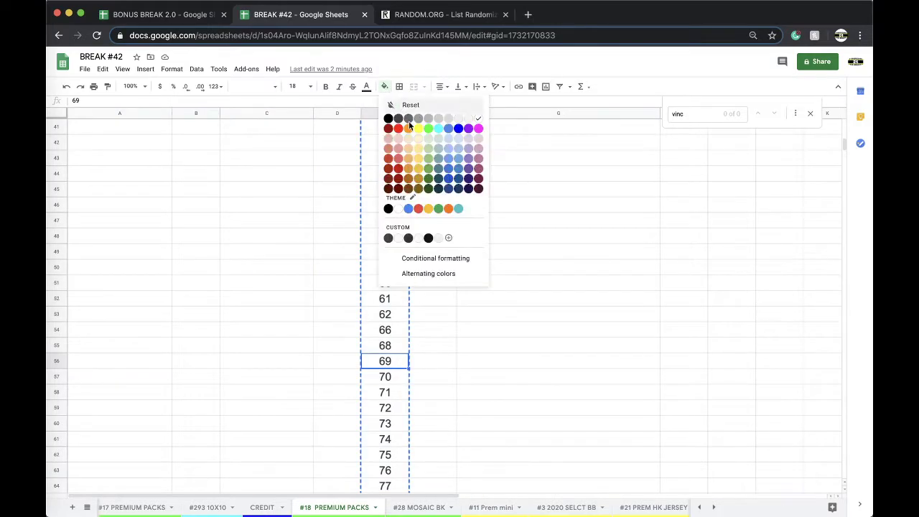
click(398, 129)
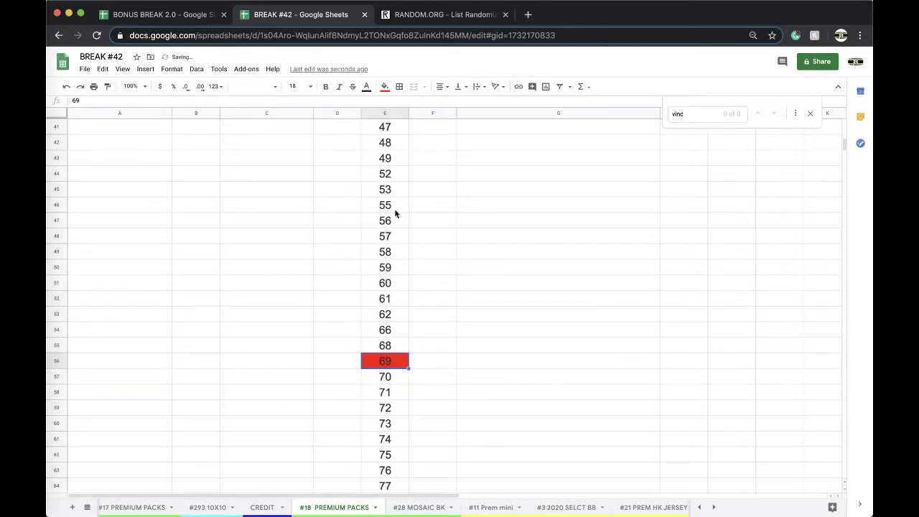
scroll(395, 507, right, 5)
scroll(434, 509, right, 3)
click(385, 113)
Paste the copied numbers into column E of #19 PREMIUM PACKS and delete the red 69 row
key(ctrl+c)
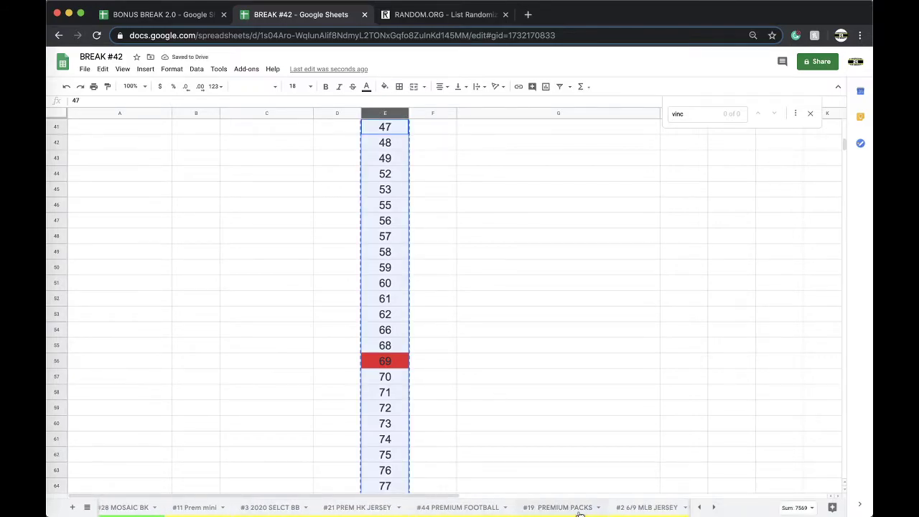
click(567, 506)
click(381, 114)
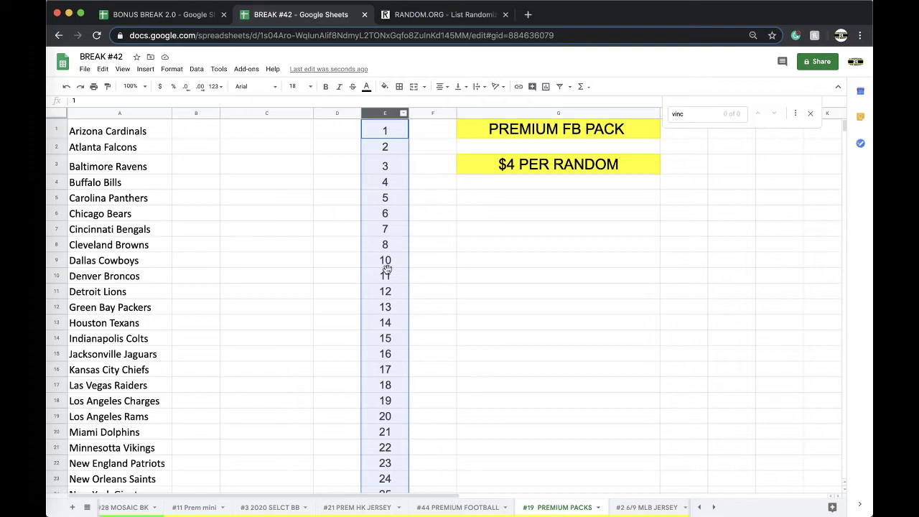
key(ctrl+v)
scroll(387, 269, down, 10)
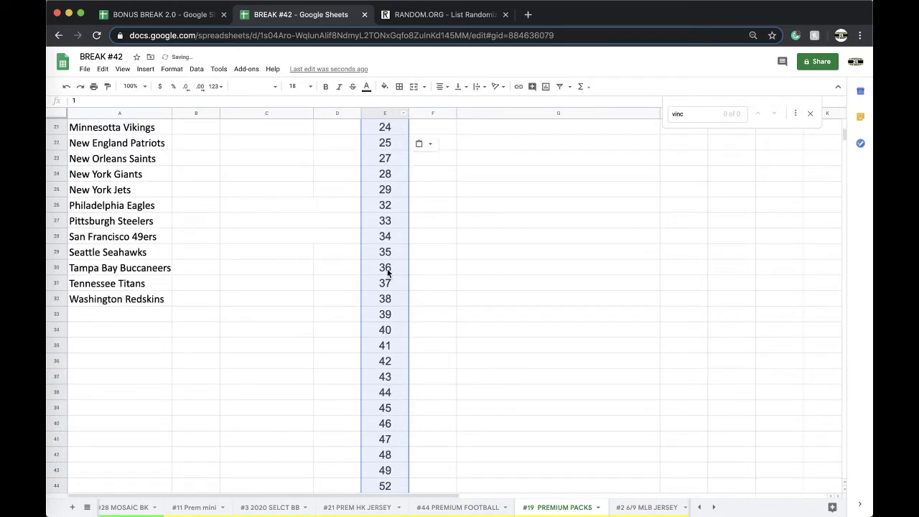
scroll(387, 272, down, 10)
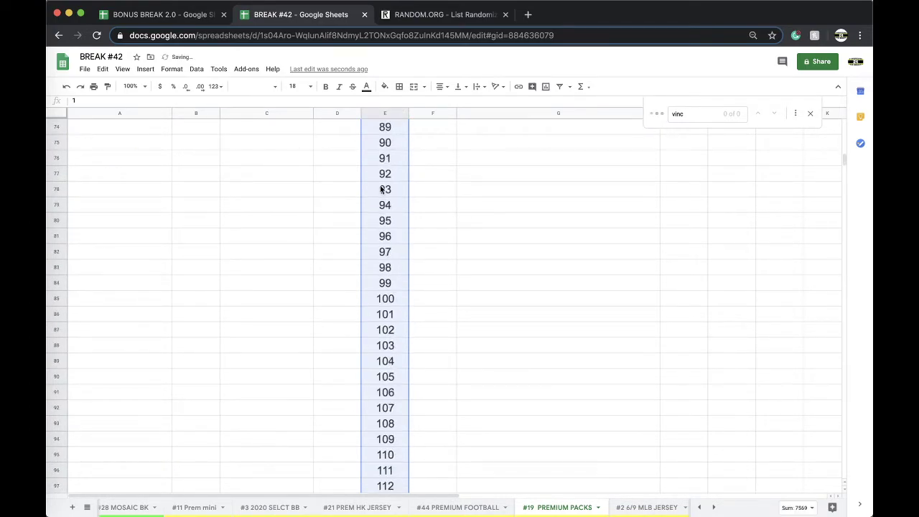
scroll(386, 204, up, 7)
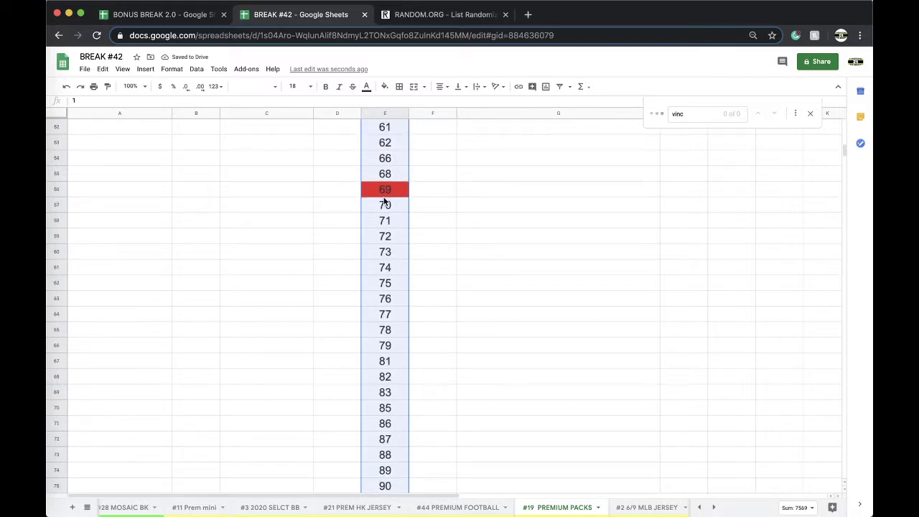
click(385, 203)
right_click(387, 190)
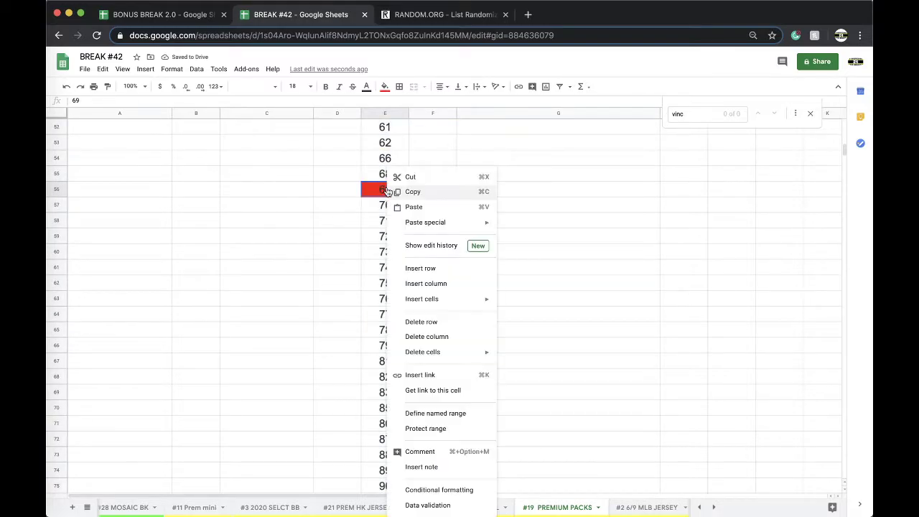
click(414, 321)
Go through #28 MOSAIC BK, #11 Prem mini and #3 2020 SELCT BB back to #18 PREMIUM PACKS
scroll(493, 514, left, 5)
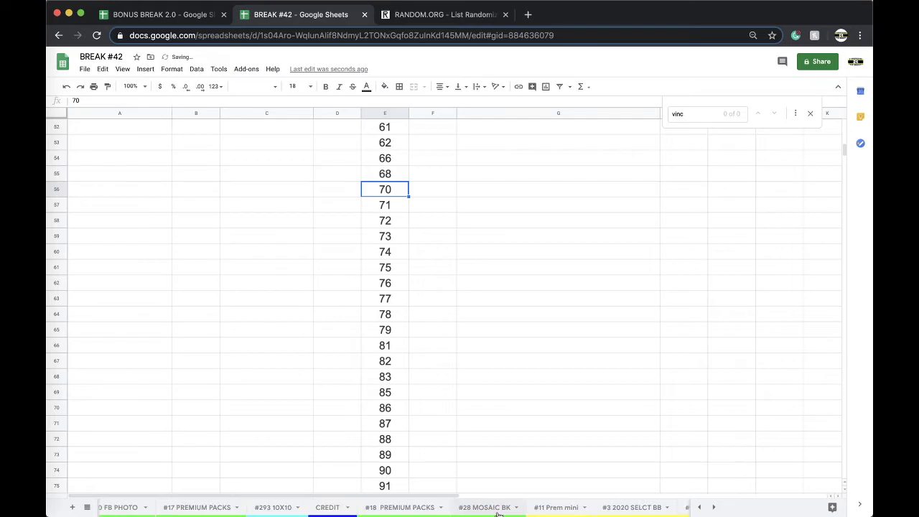
click(495, 514)
click(495, 509)
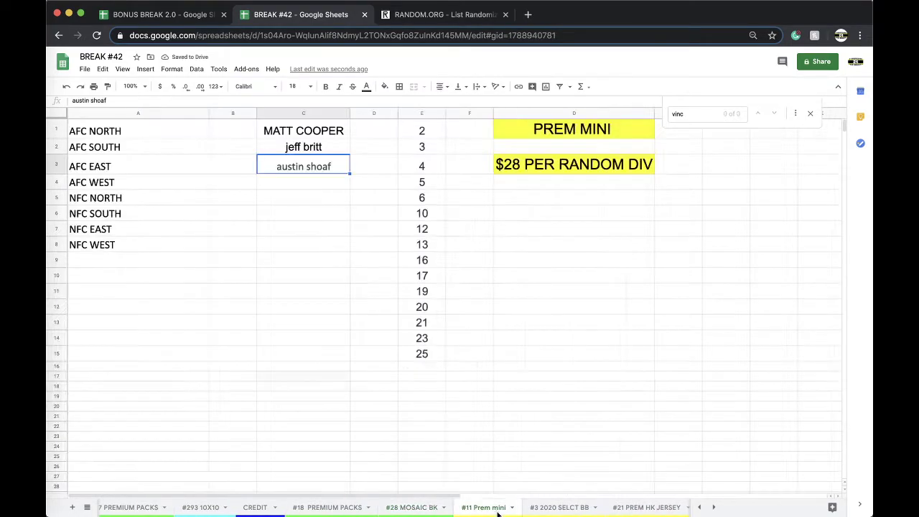
click(546, 512)
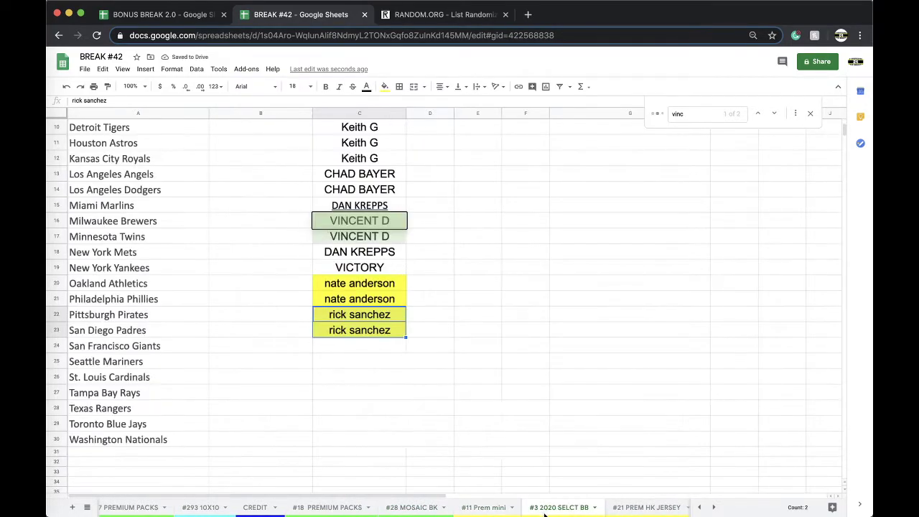
click(330, 507)
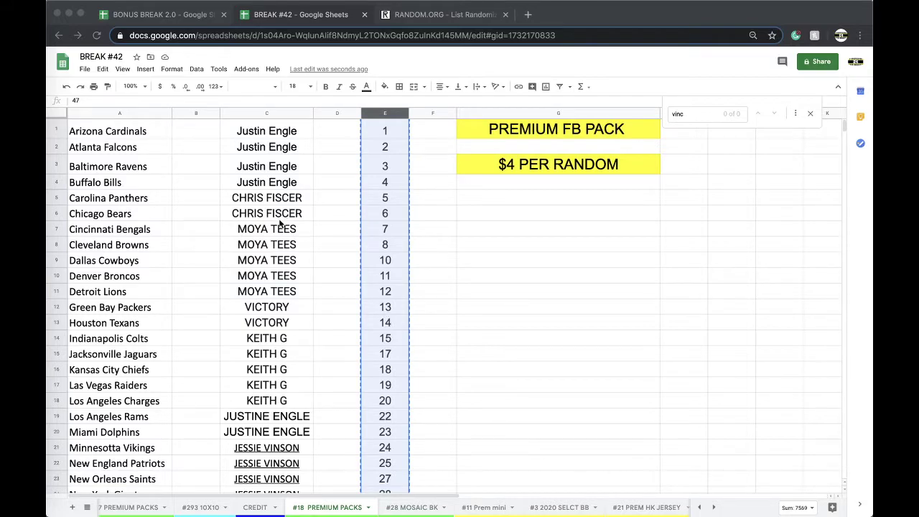
scroll(282, 221, down, 1)
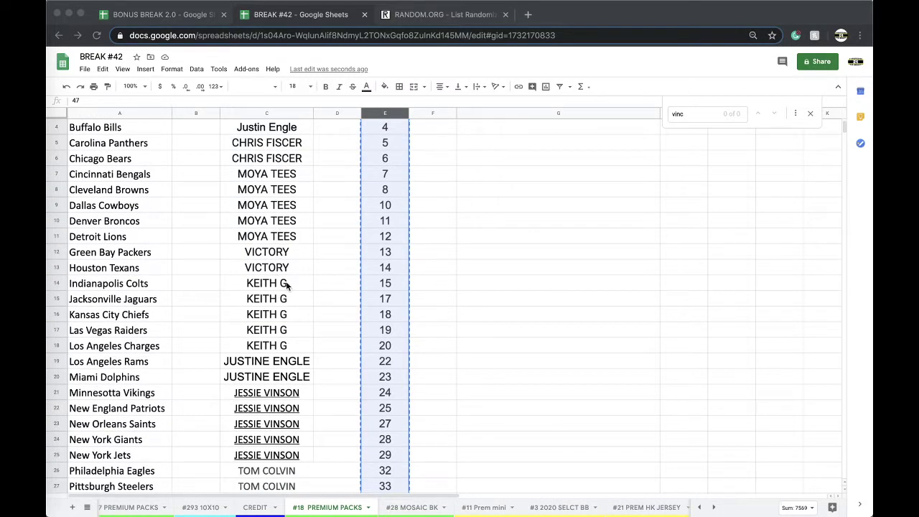
scroll(287, 186, down, 2)
scroll(286, 205, down, 1)
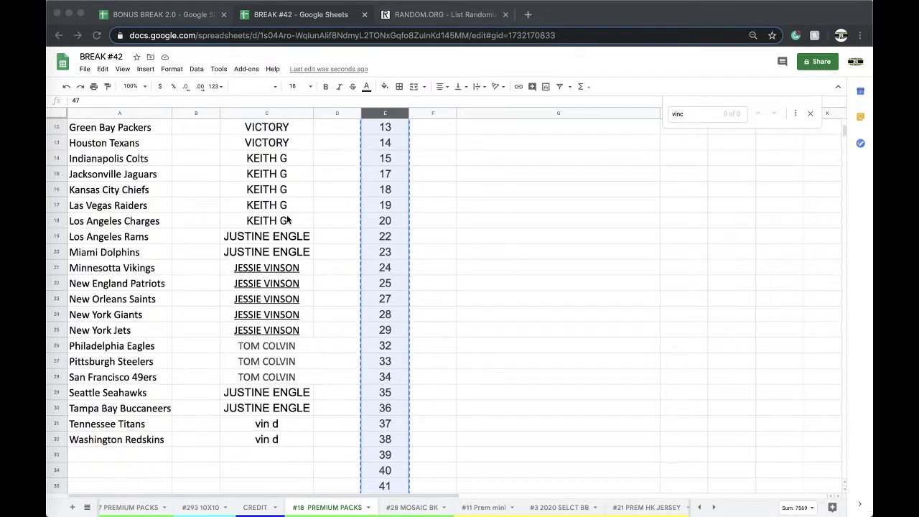
scroll(286, 219, down, 1)
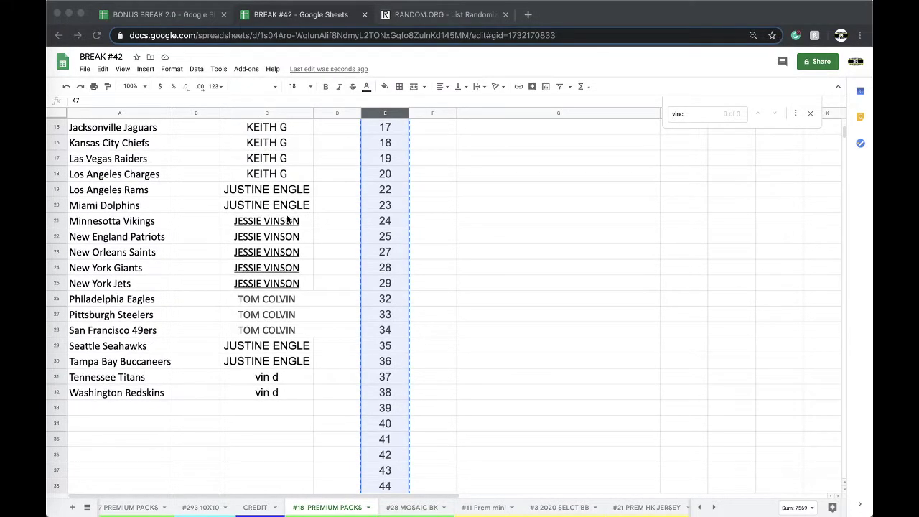
scroll(287, 220, up, 5)
scroll(287, 208, down, 6)
scroll(285, 189, up, 1)
scroll(286, 189, down, 1)
scroll(286, 187, up, 6)
scroll(287, 186, down, 6)
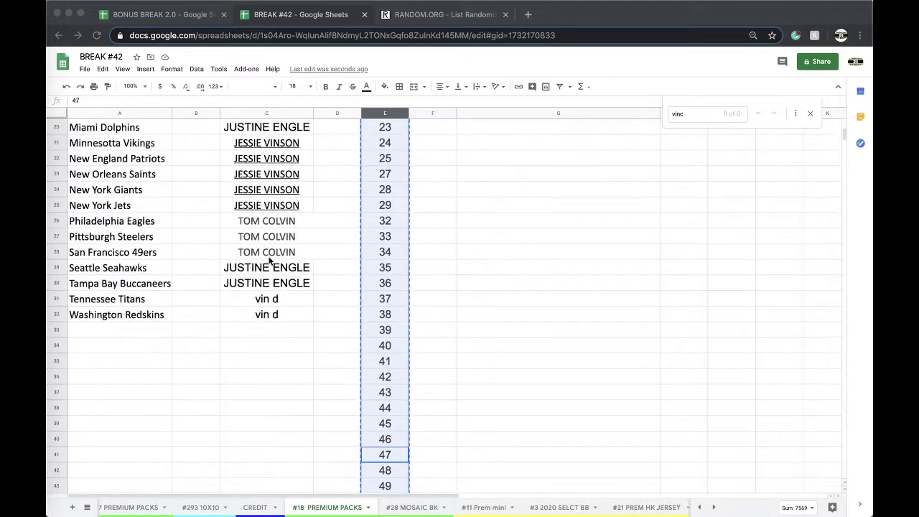
double_click(262, 274)
key(BackSpace)
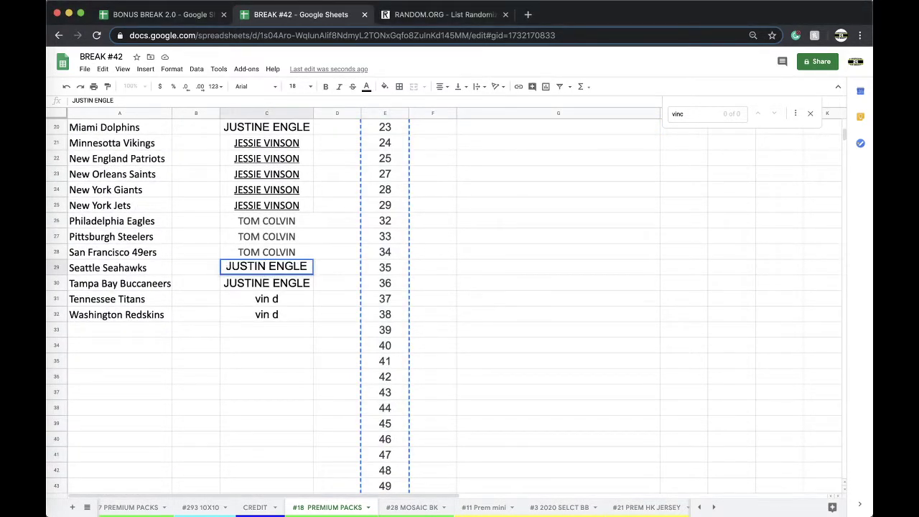
key(Return)
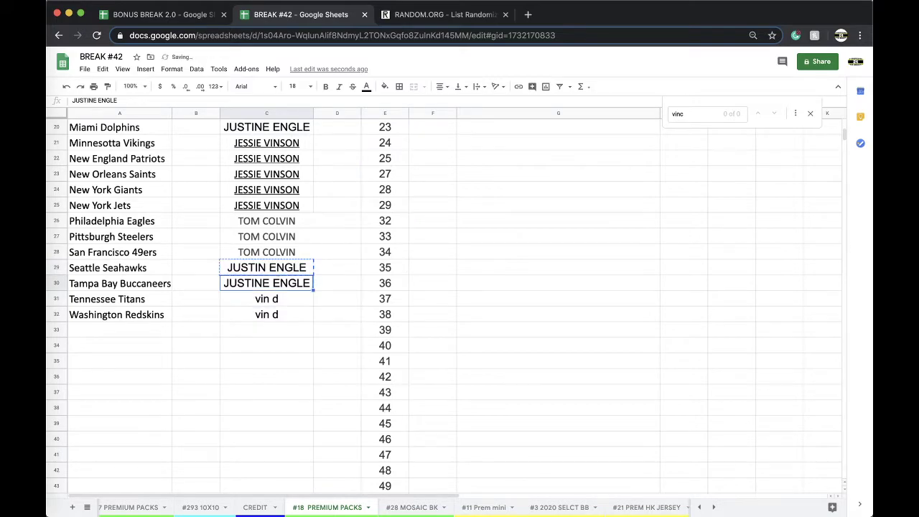
text(JUSTIN ENGLE)
click(263, 113)
Reload RANDOM.ORG List Randomizer and shuffle the 32 buyer names five times
click(399, 15)
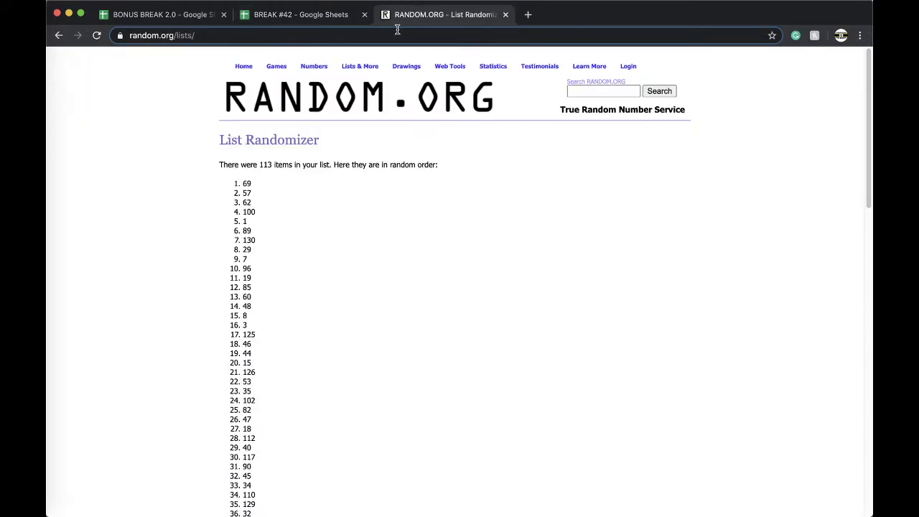
key(Return)
click(246, 412)
click(235, 443)
click(235, 443)
click(233, 444)
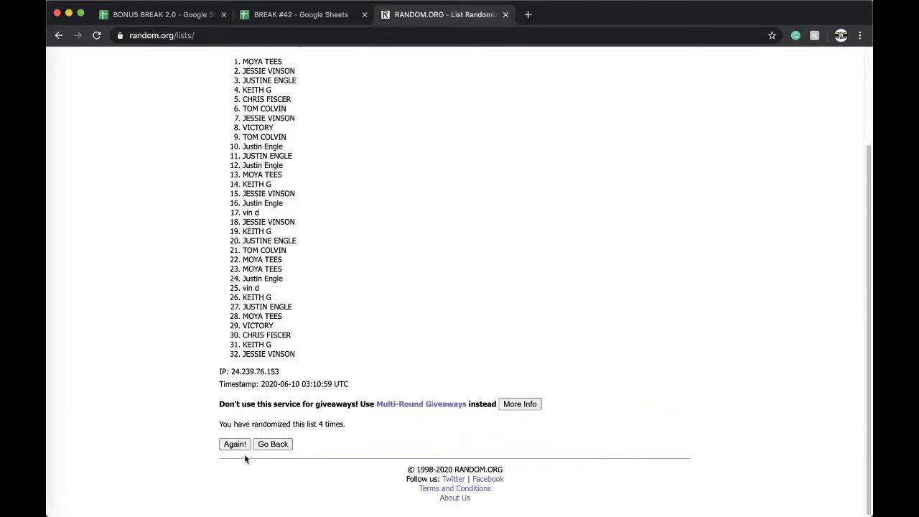
click(234, 443)
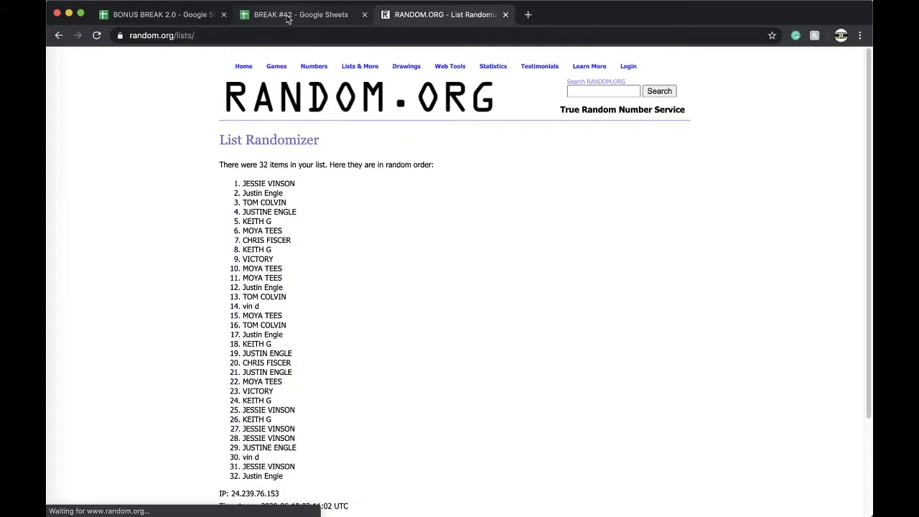
Select all 32 shuffled buyer names in the result for copying
key(ctrl+shift+Tab)
click(397, 18)
drag(241, 180, 328, 322)
key(ctrl+c)
scroll(322, 334, down, 2)
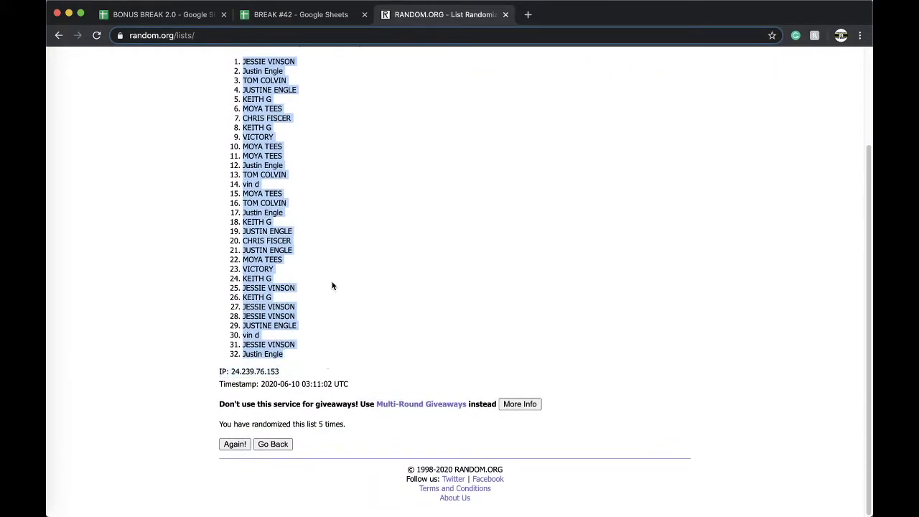
Paste the shuffled names into column B at font size 18 and widen the column
click(306, 18)
scroll(218, 164, up, 5)
key(ctrl+v)
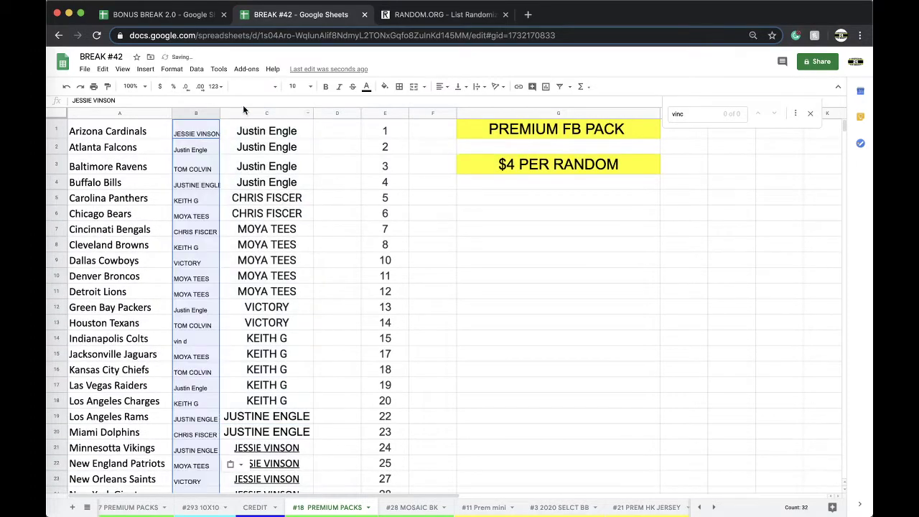
click(292, 86)
click(295, 223)
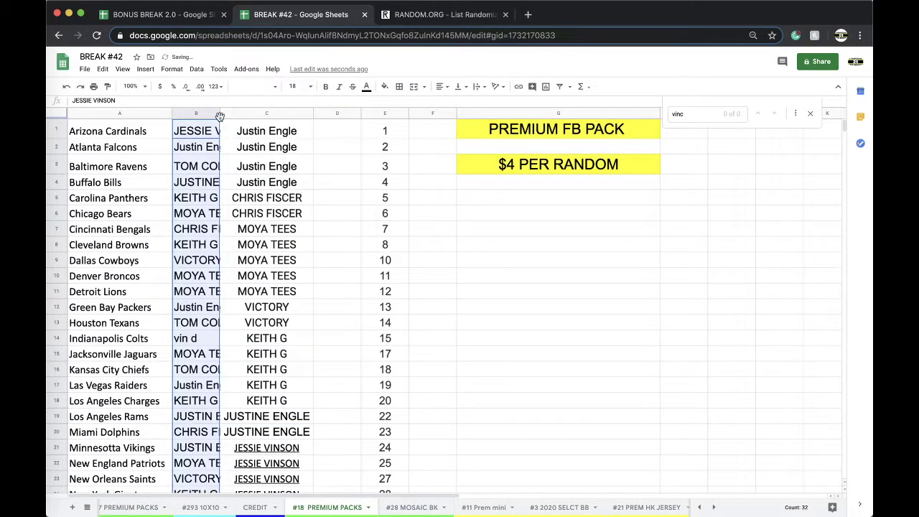
drag(220, 113, 262, 113)
Sort the whole sheet by column B, A→Z
click(196, 68)
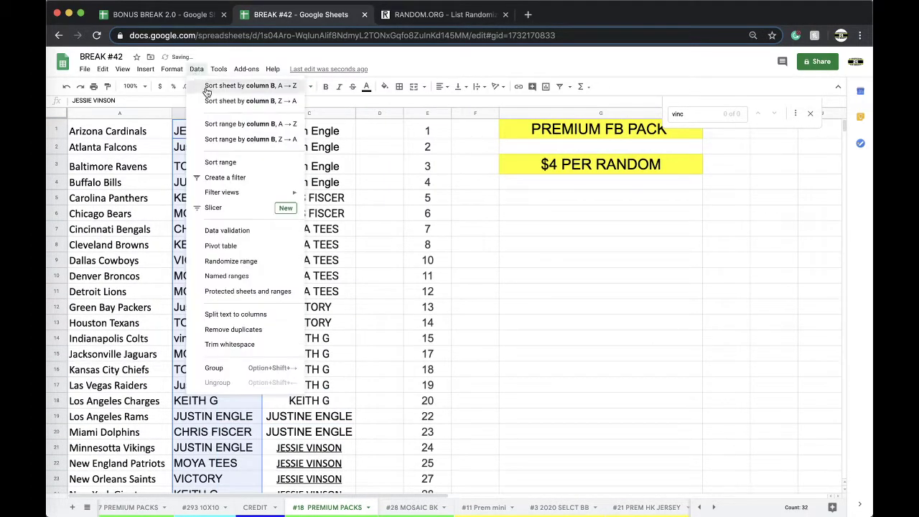
click(207, 79)
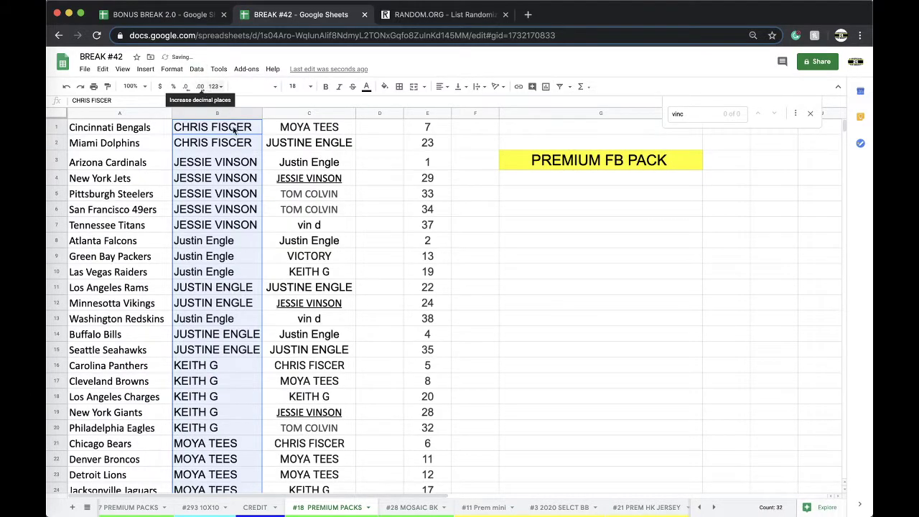
click(242, 192)
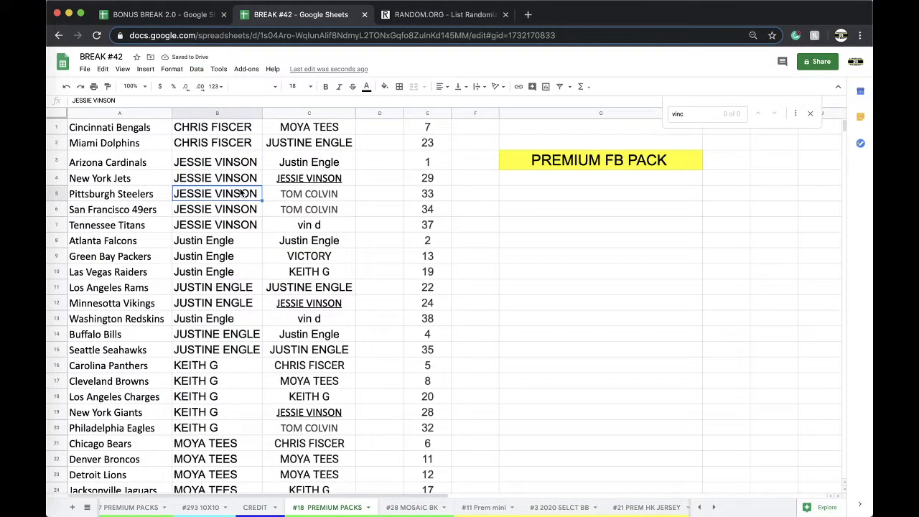
scroll(239, 181, down, 1)
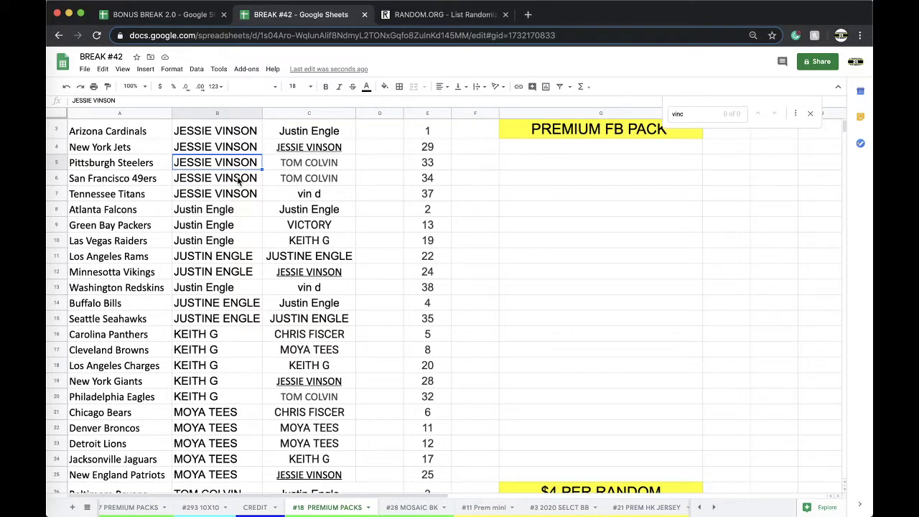
scroll(239, 249, down, 1)
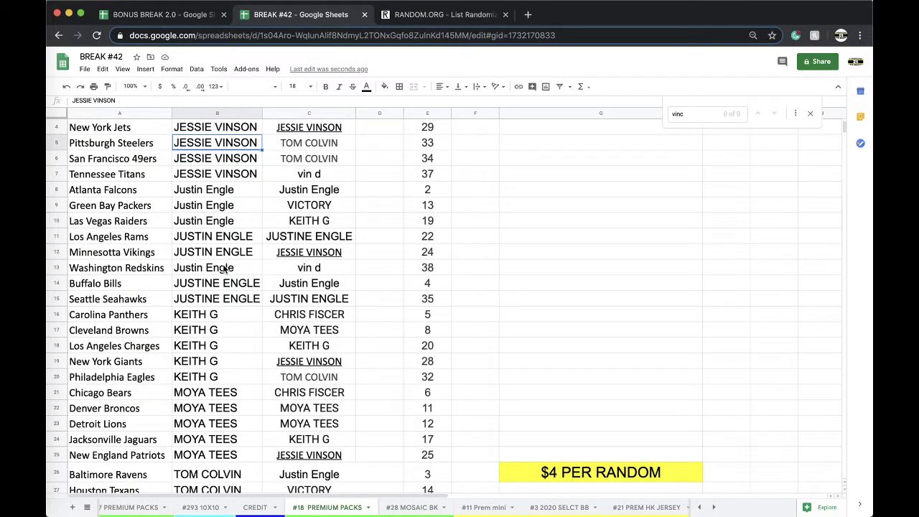
scroll(224, 267, down, 2)
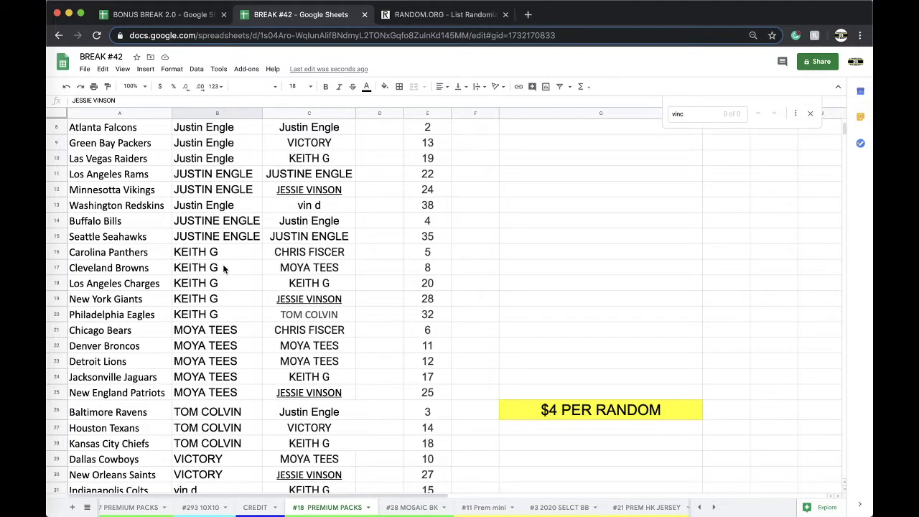
scroll(223, 268, down, 2)
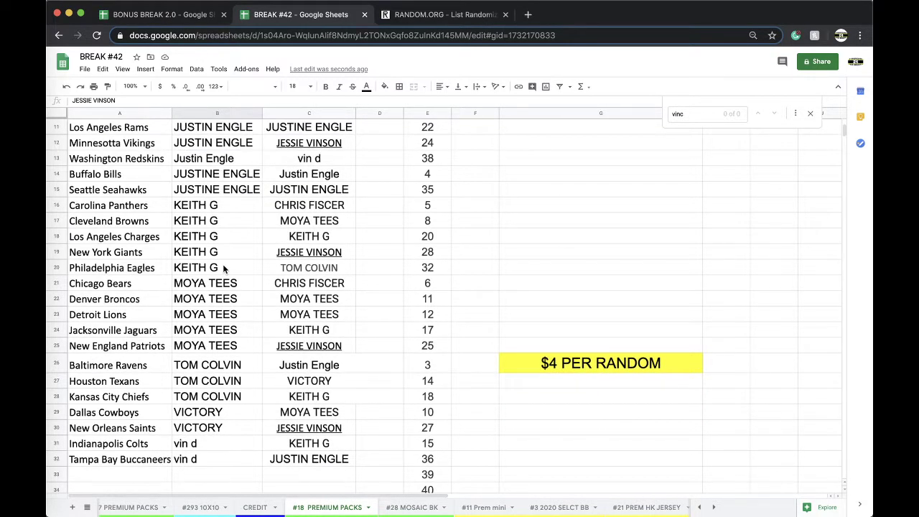
scroll(223, 268, down, 1)
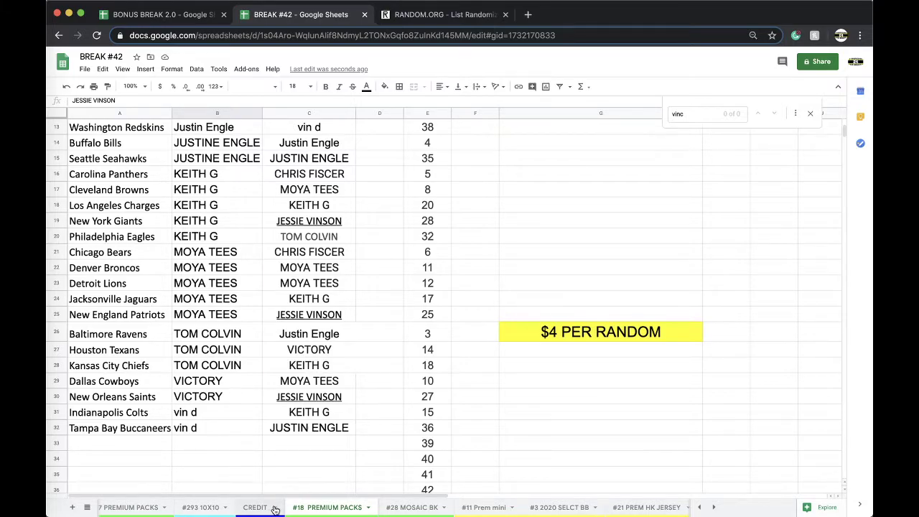
click(392, 508)
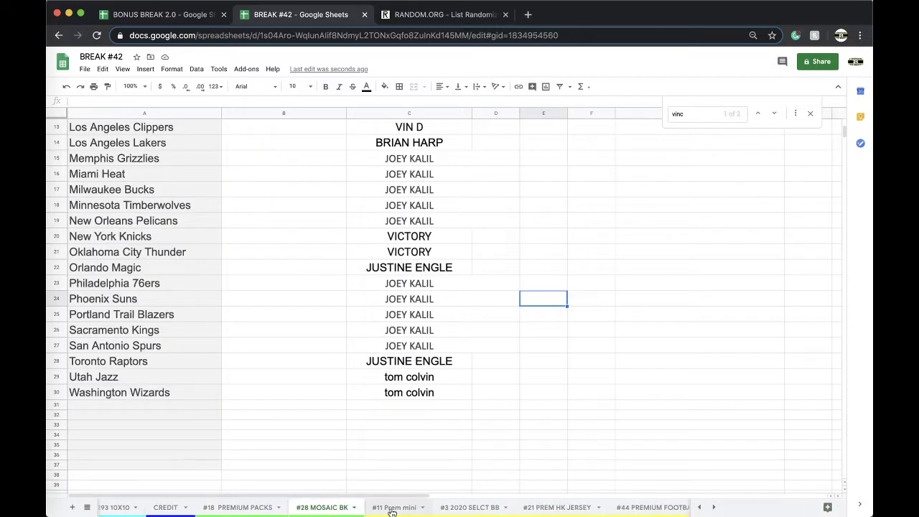
click(392, 507)
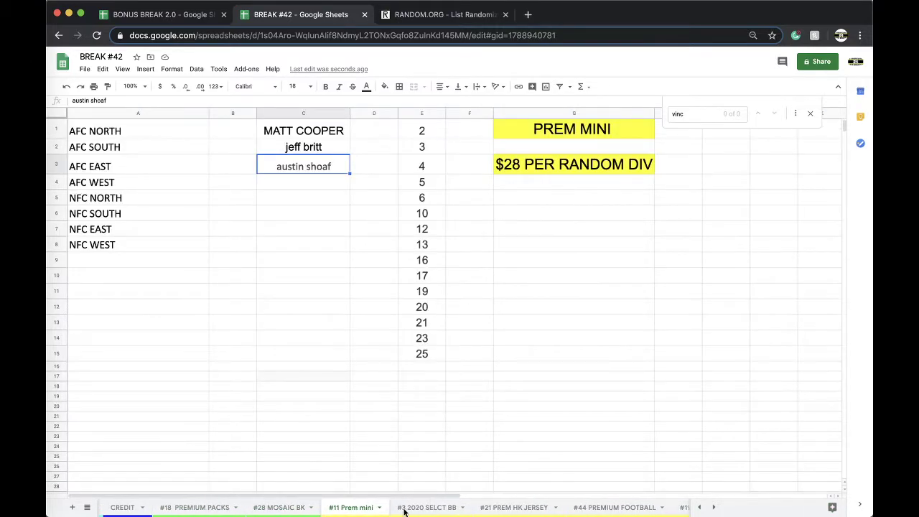
click(408, 508)
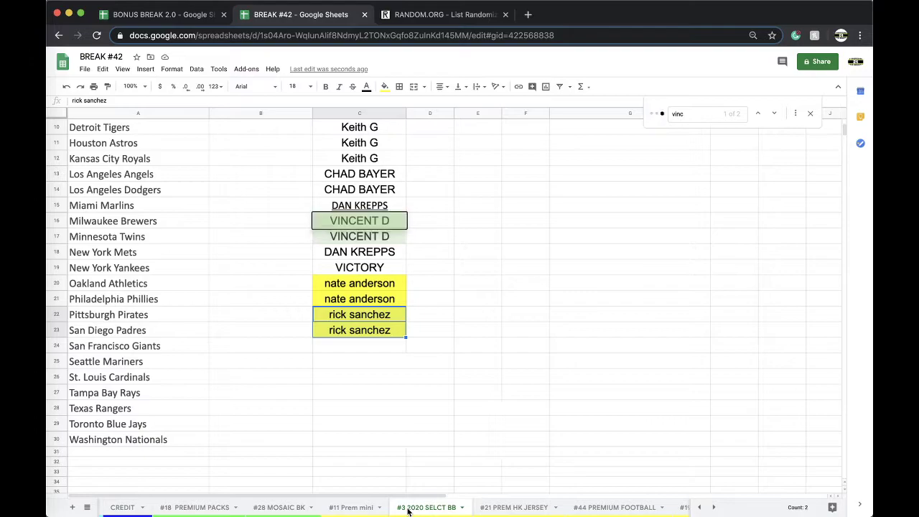
click(460, 507)
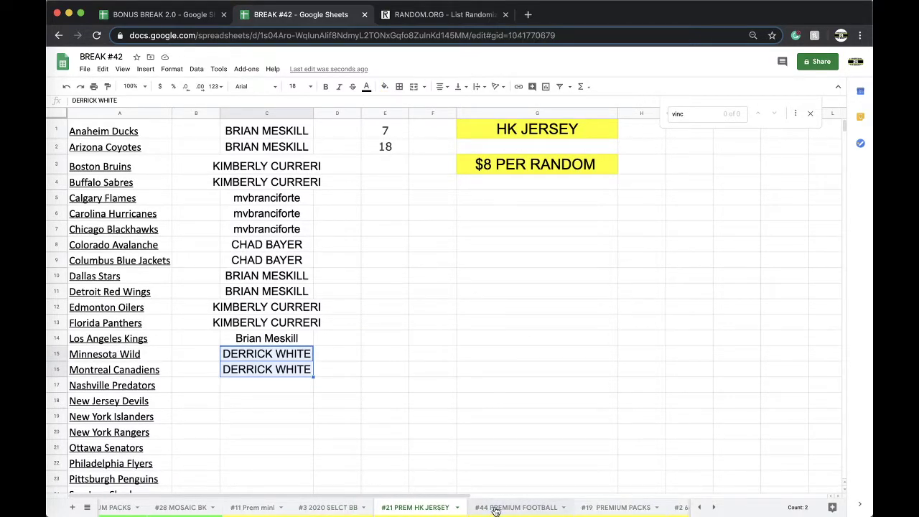
click(495, 507)
scroll(495, 508, left, 5)
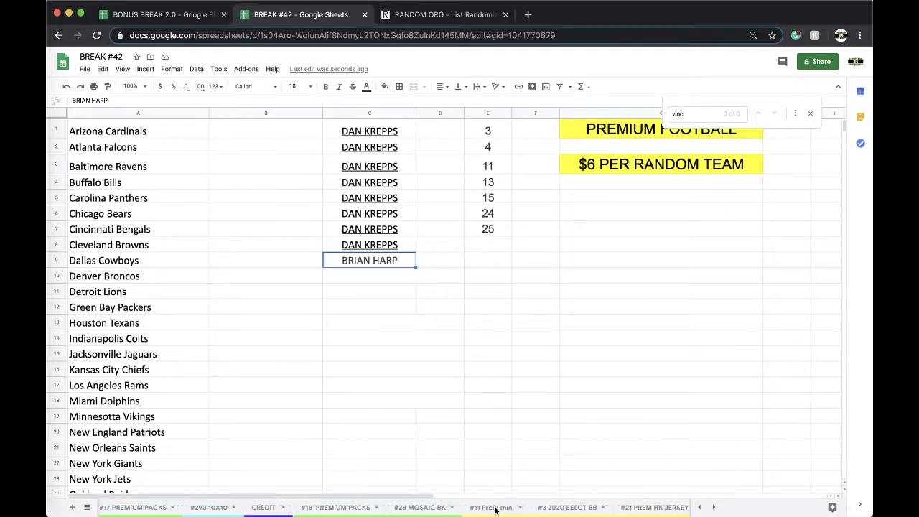
click(346, 507)
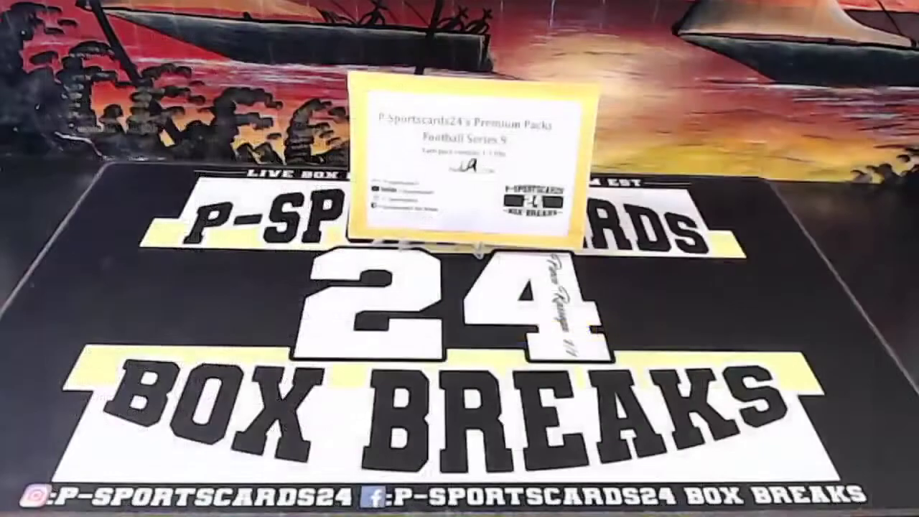